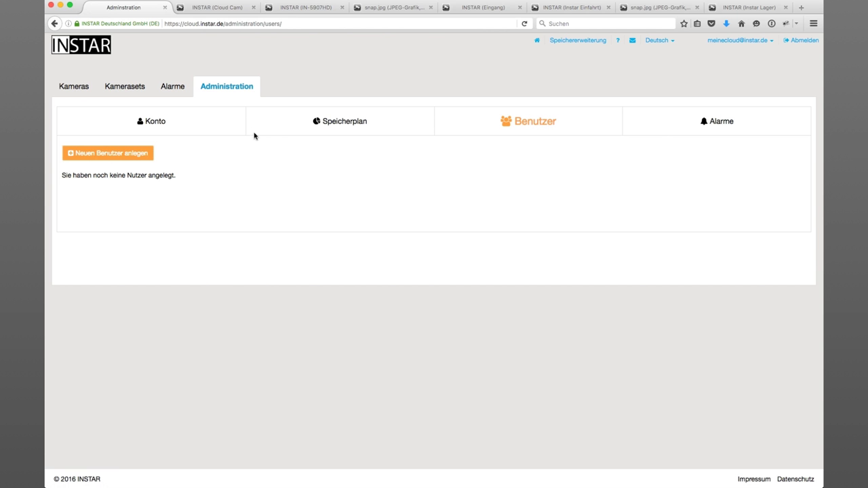
- Open the 'Neuen Benutzer anlegen' form from the empty Benutzer administration page
click(113, 155)
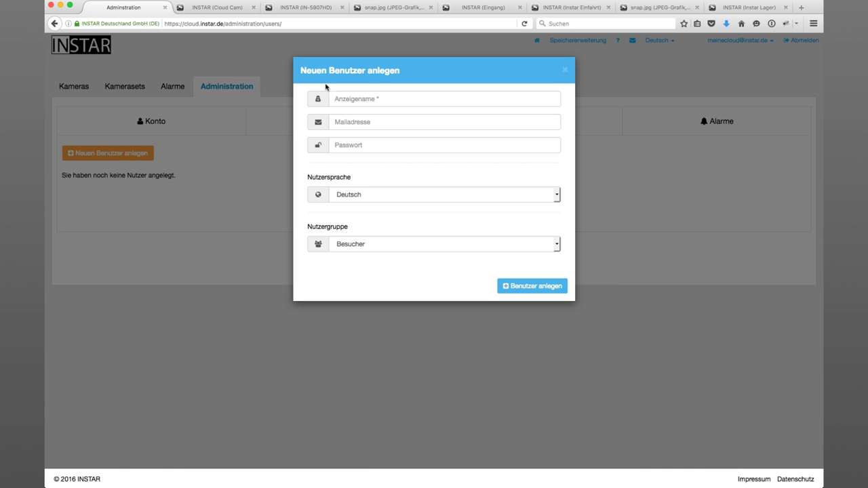
- Create sub-user 'Tochter' with her e-mail address and a password, keeping the Besucher group
click(377, 99)
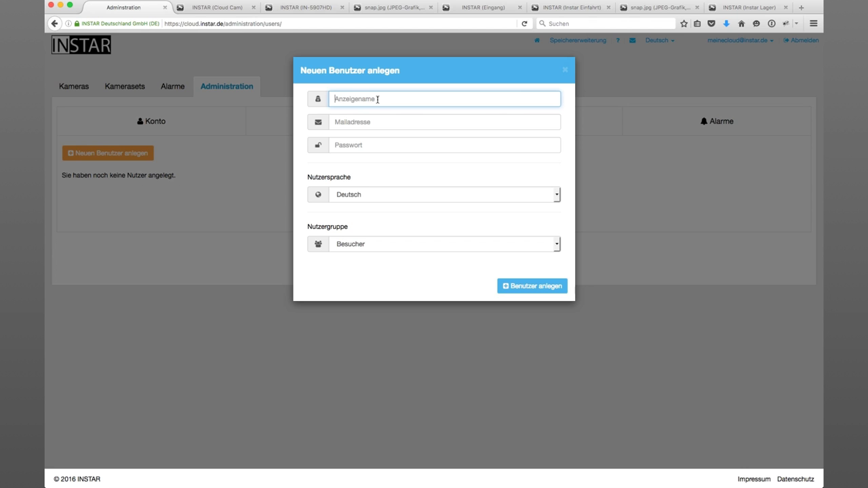
text(Tochter)
key(Tab)
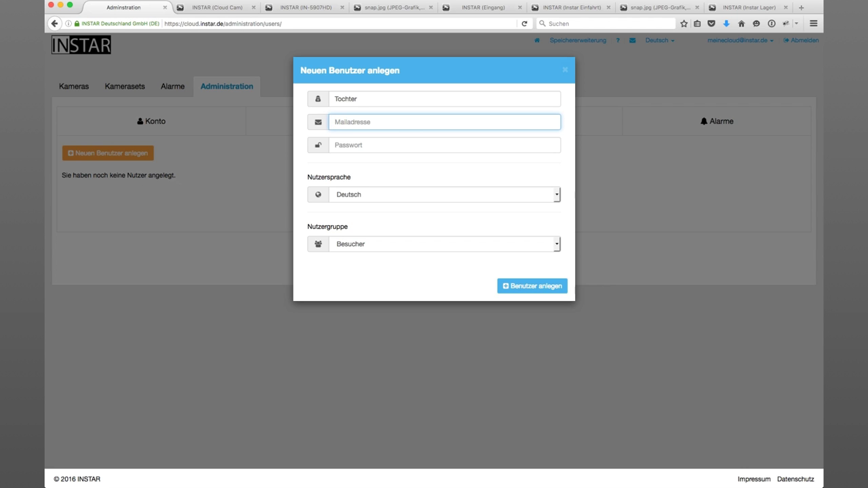
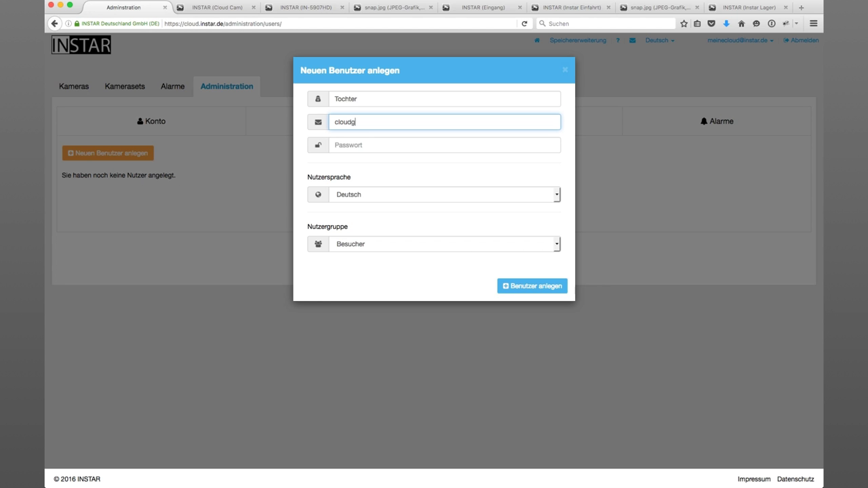
key(Tab)
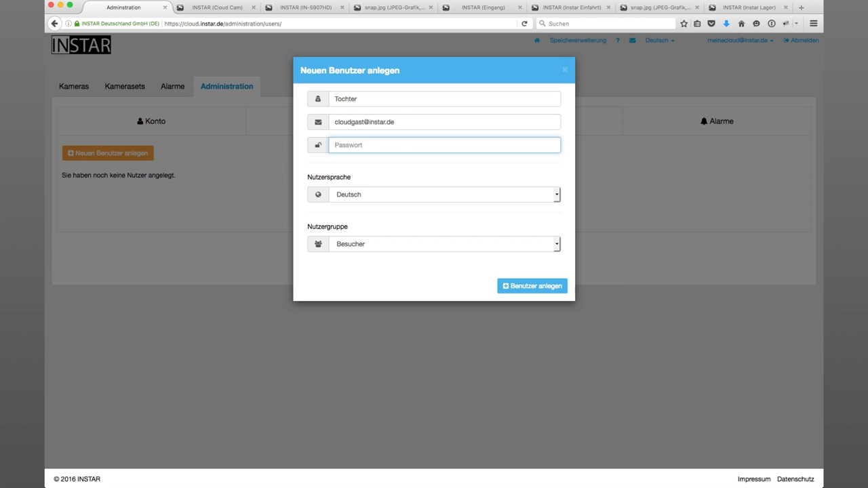
text(•••••••)
click(380, 244)
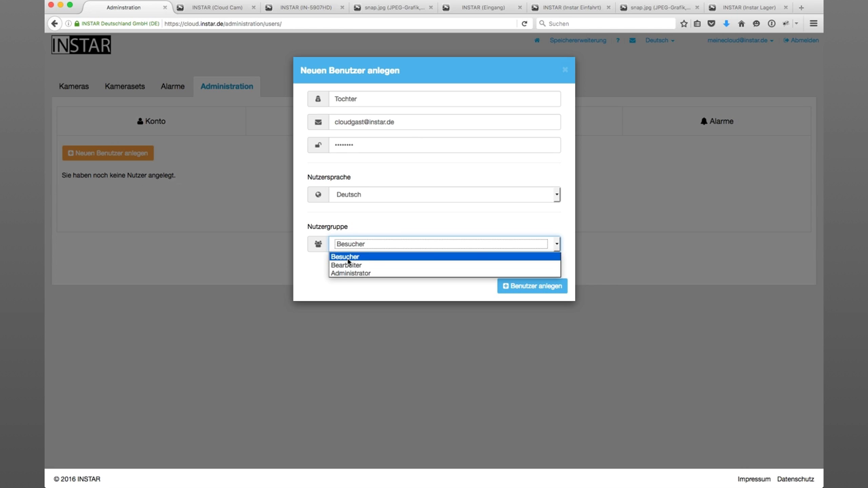
click(350, 257)
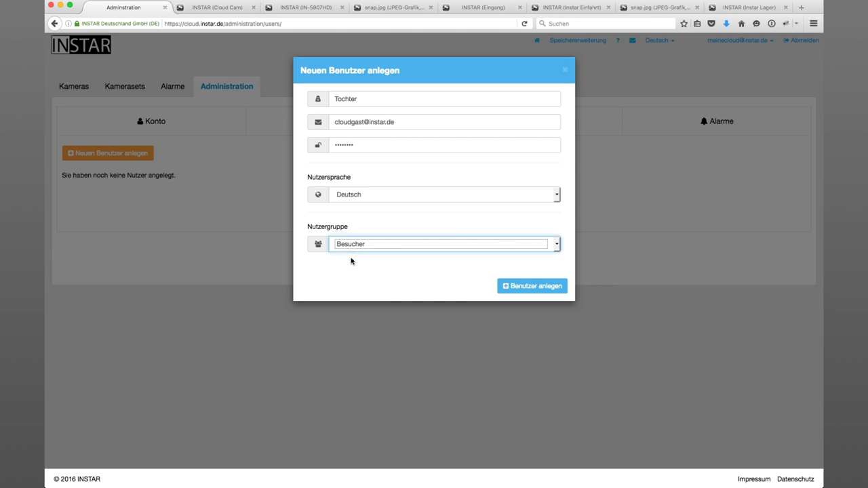
click(521, 286)
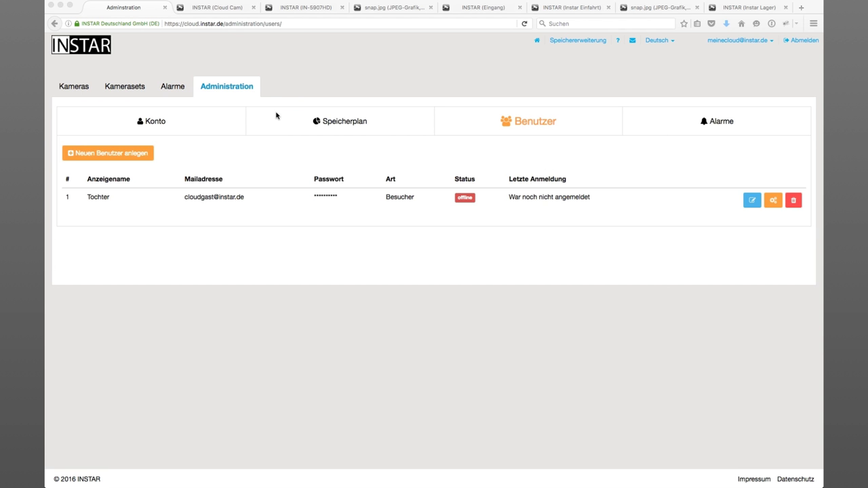
click(409, 158)
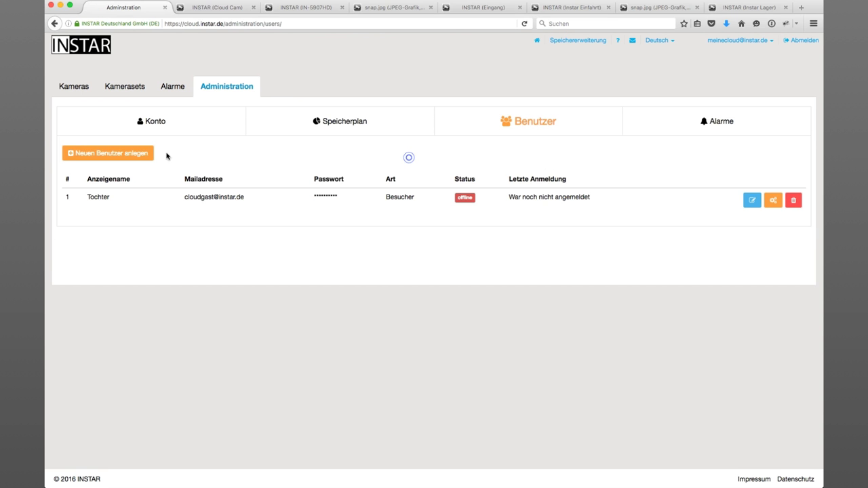
- Fill a second new-user form with name 'Frau', her e-mail address, a password, and group Bearbeiter
click(103, 153)
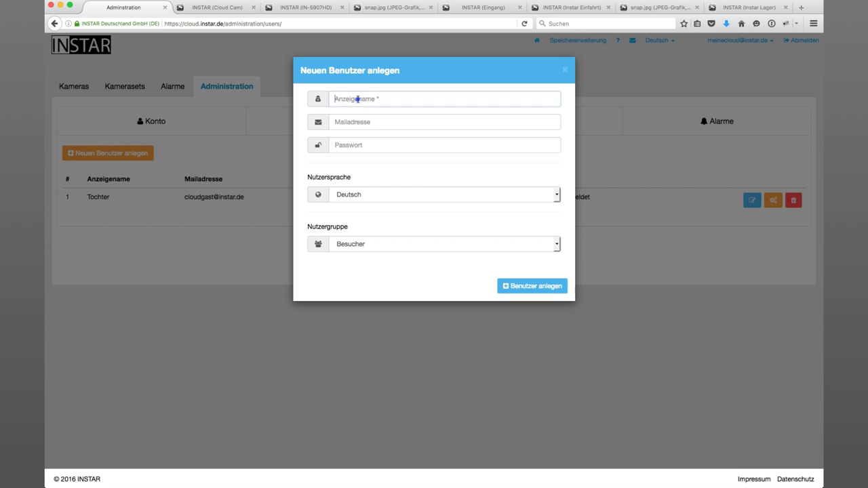
click(357, 99)
text(Fra)
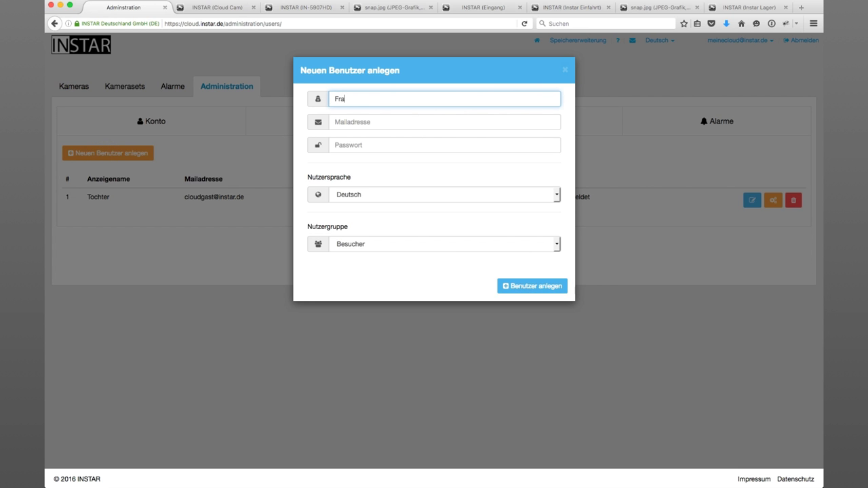
text(u)
click(353, 123)
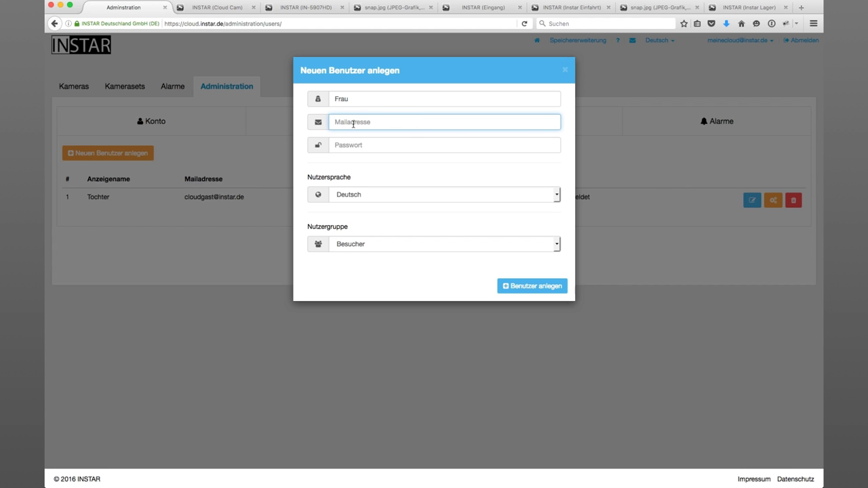
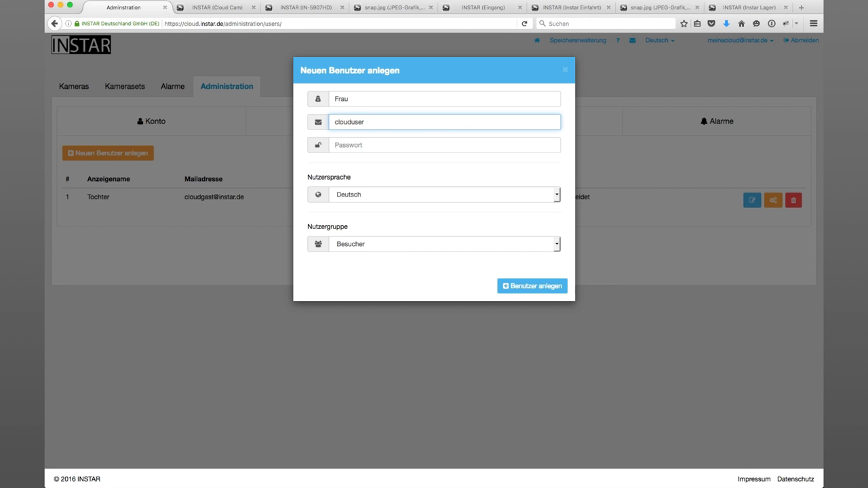
key(Tab)
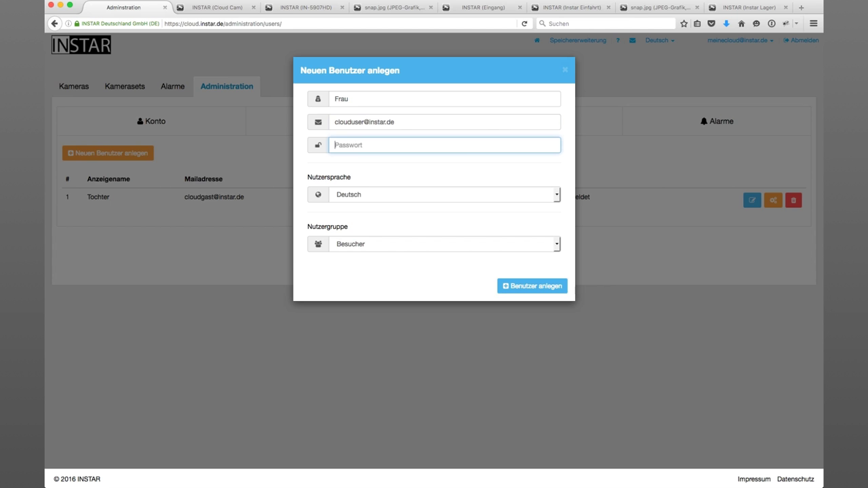
text(1234567)
click(376, 244)
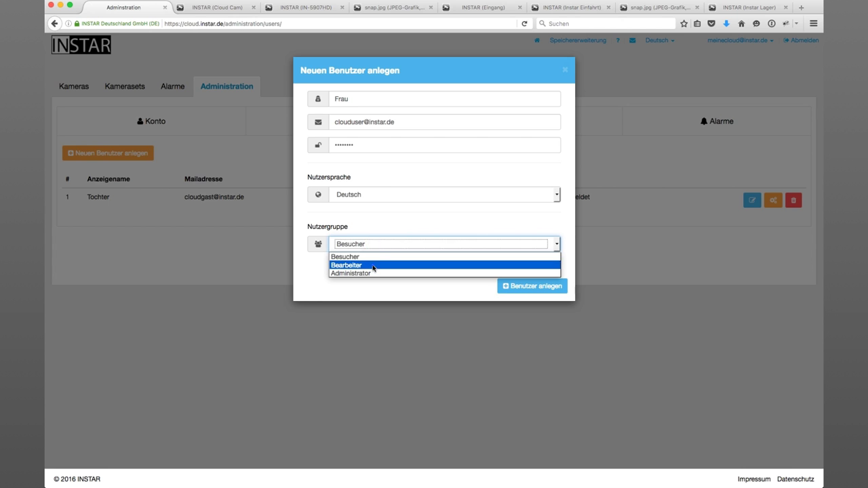
click(372, 265)
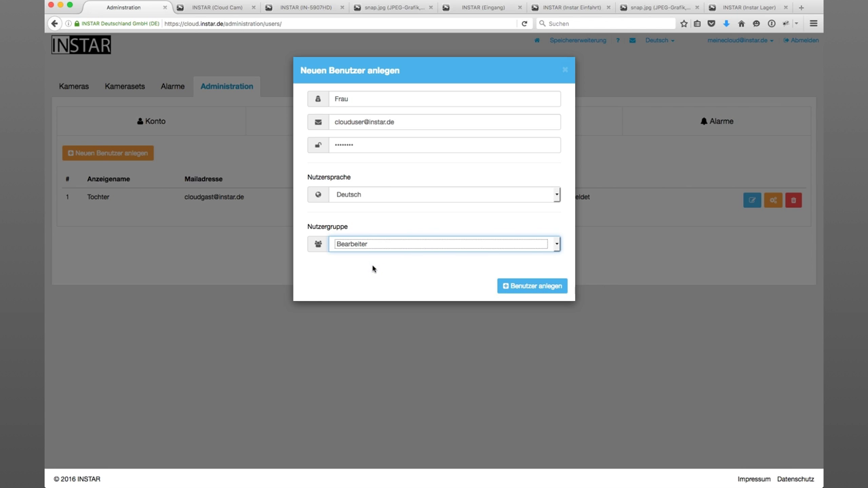
- Create the Frau user and copy her e-mail address from the user list
click(526, 288)
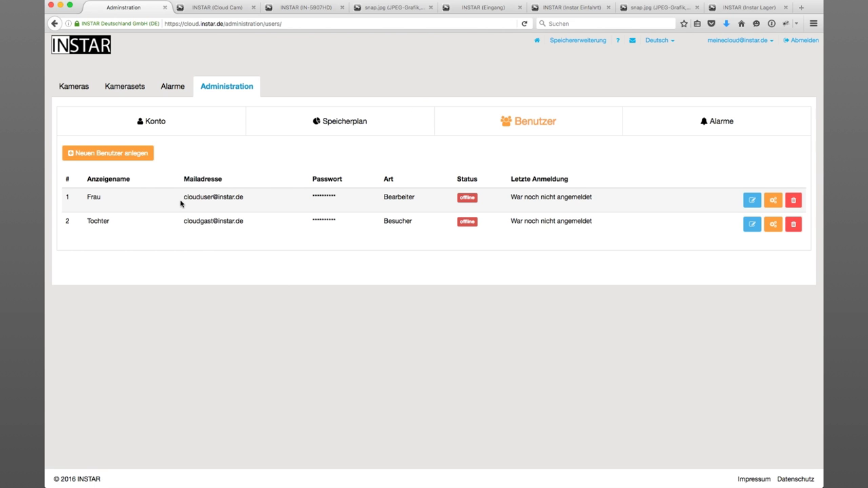
drag(184, 197, 243, 197)
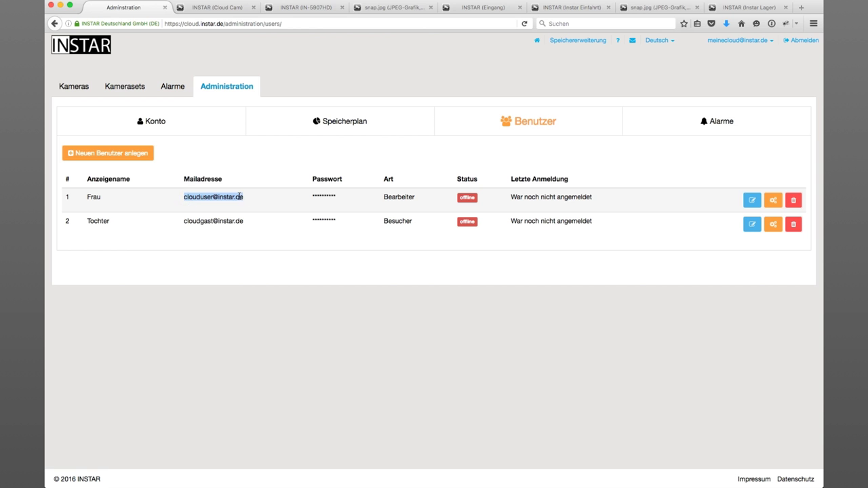
right_click(239, 197)
click(259, 202)
- Copy the Tochter user's e-mail address from the user table
drag(184, 223, 241, 223)
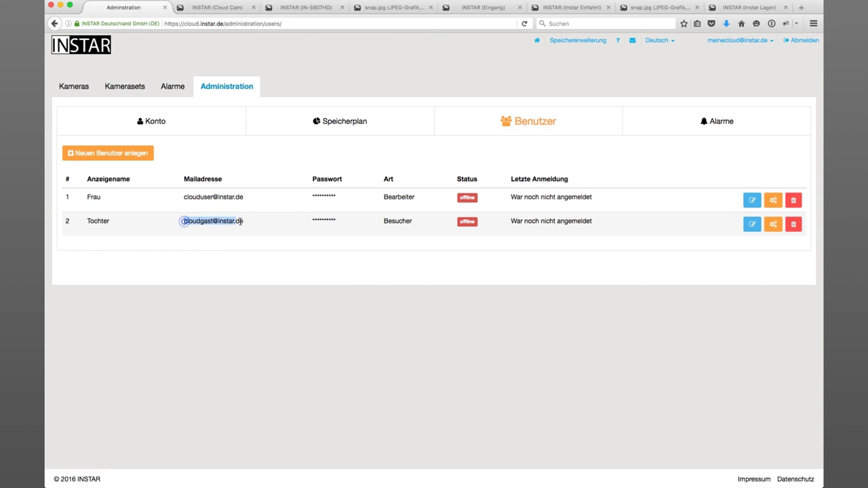
right_click(238, 222)
click(258, 223)
click(418, 226)
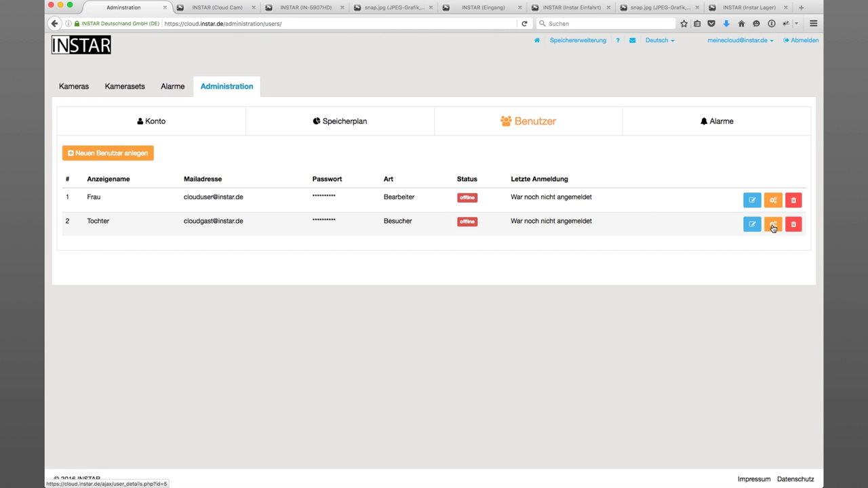
- Open Tochter's access rights, keep Alarme and Kamera 1 - Büro DE at Besucher, and save
click(772, 225)
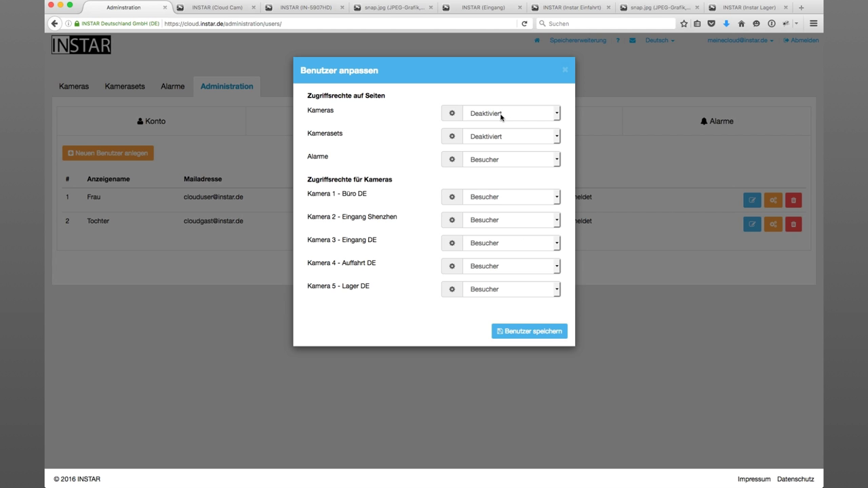
click(487, 161)
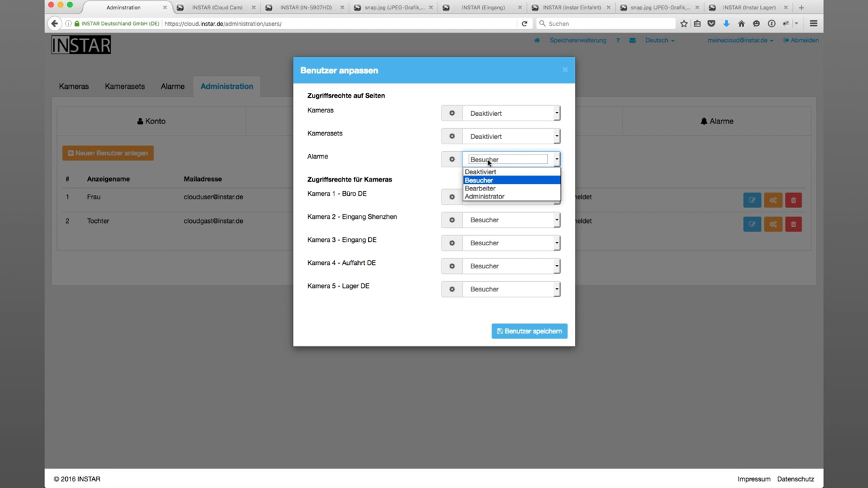
click(409, 160)
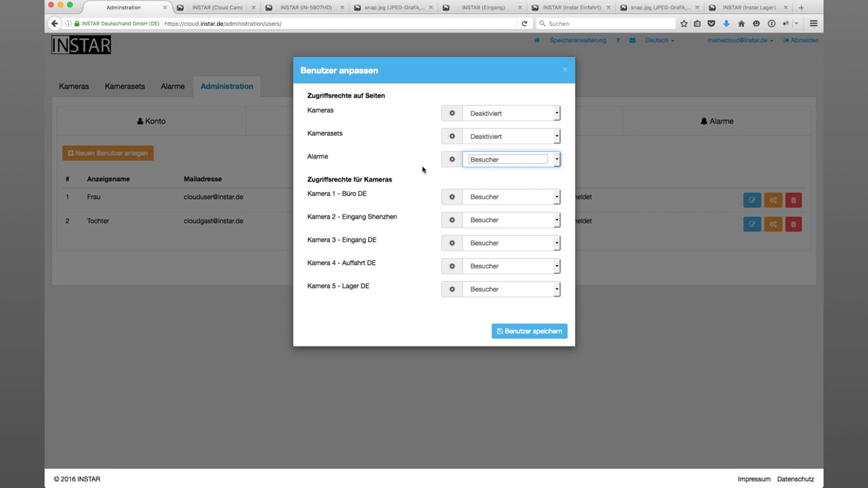
click(502, 163)
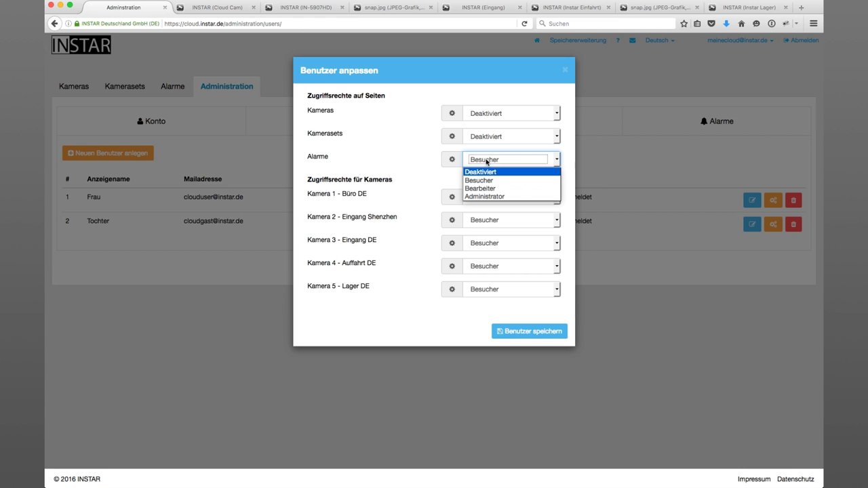
click(493, 160)
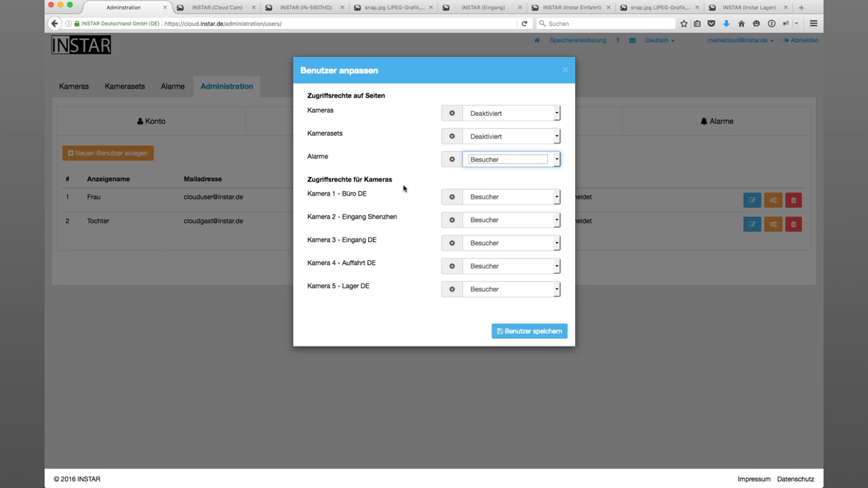
click(492, 197)
click(467, 181)
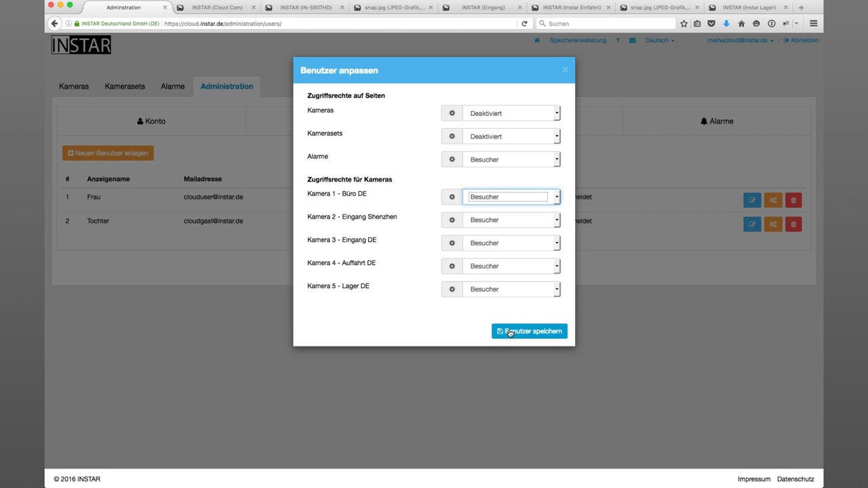
click(510, 333)
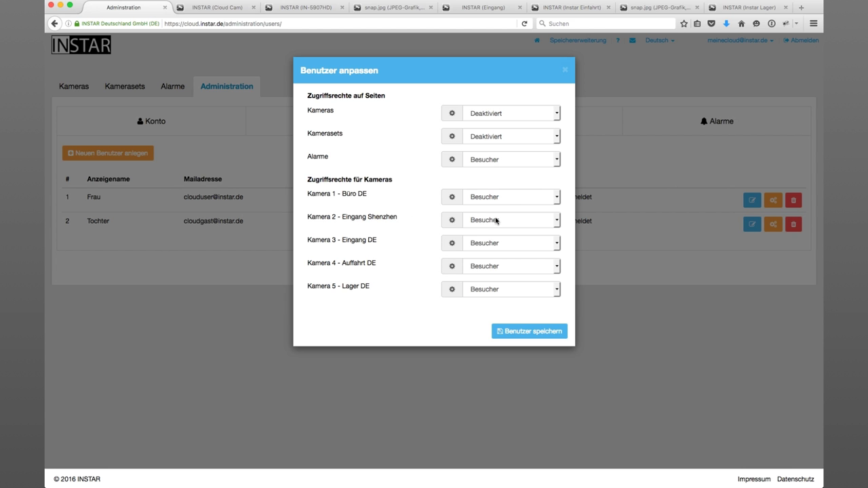
- Set Kamera 2 - Eingang Shenzhen to Deaktiviert for Tochter and save
click(495, 221)
click(490, 233)
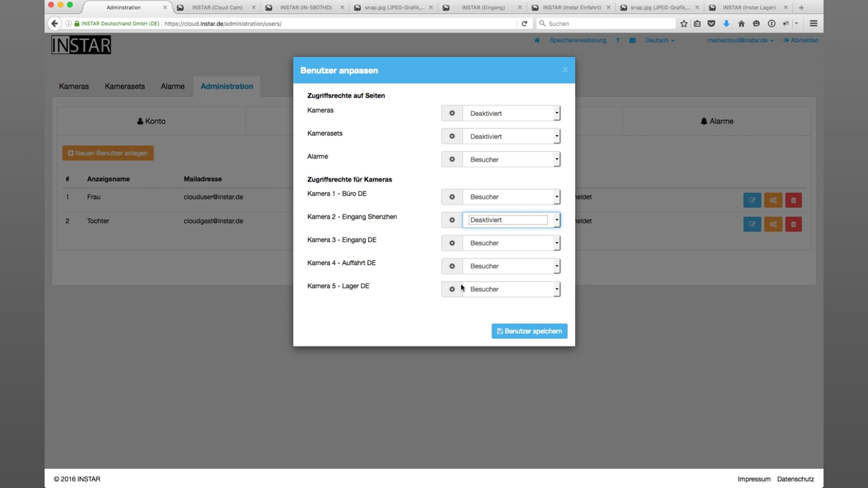
click(520, 332)
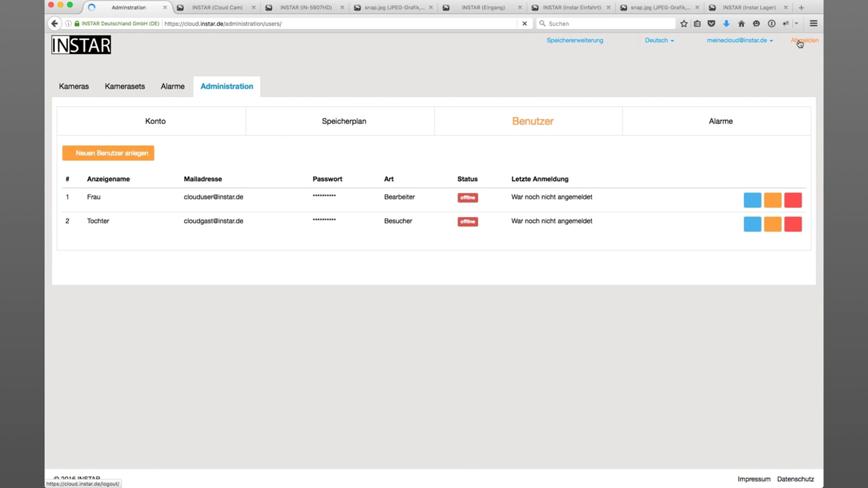
- Log out as admin and sign in with Tochter's pasted e-mail address and her password
click(800, 41)
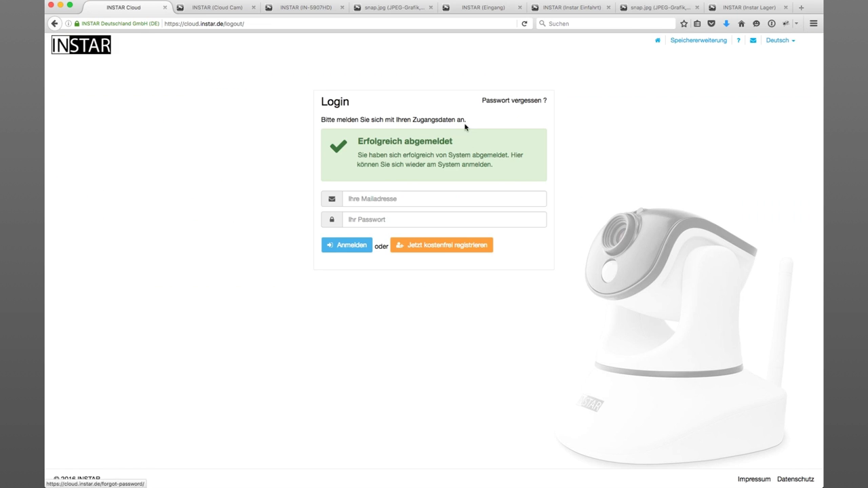
right_click(380, 198)
click(397, 236)
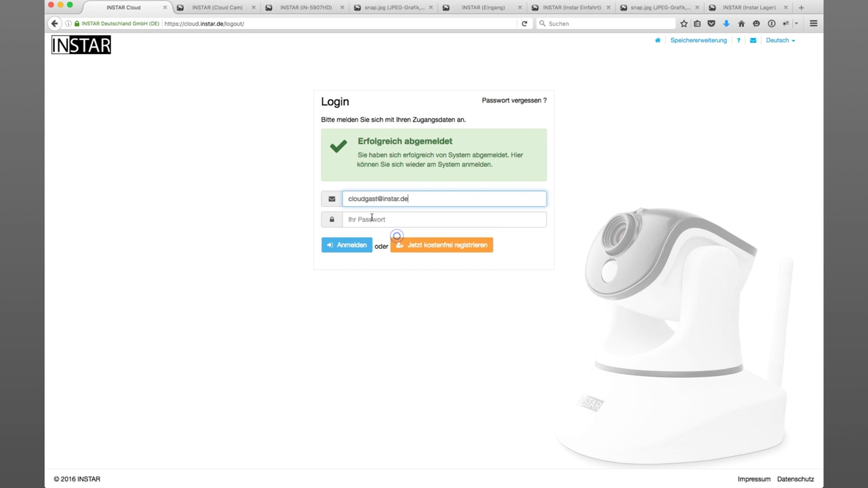
click(366, 217)
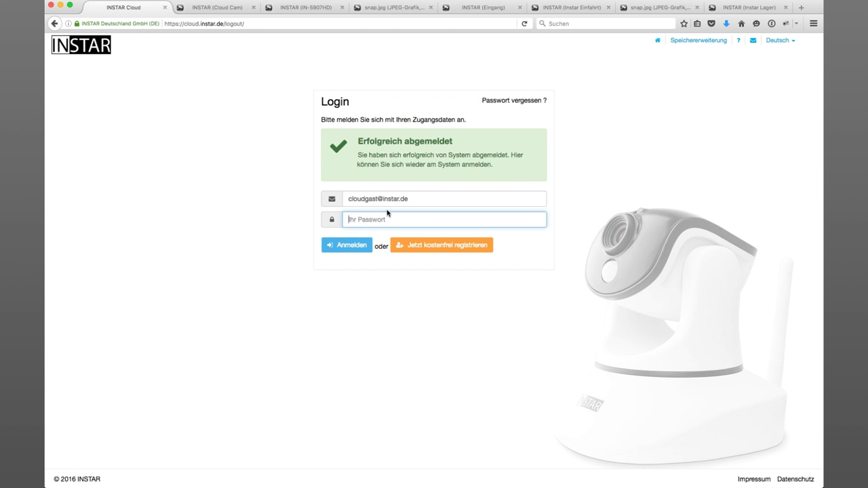
text(i)
key(Return)
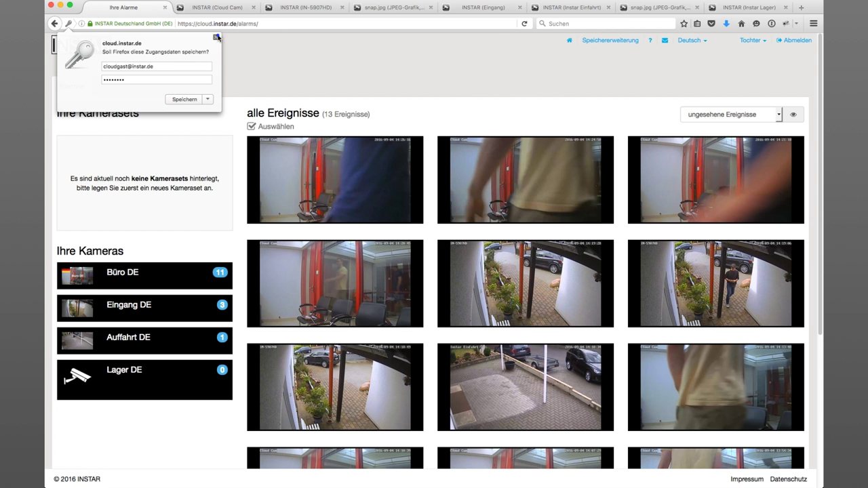
click(216, 38)
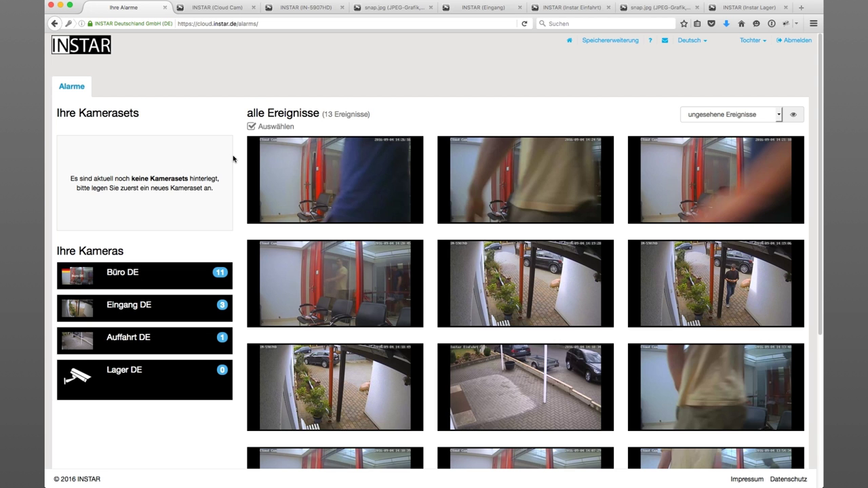
- Log out of the Tochter account after checking her four-camera list
click(798, 41)
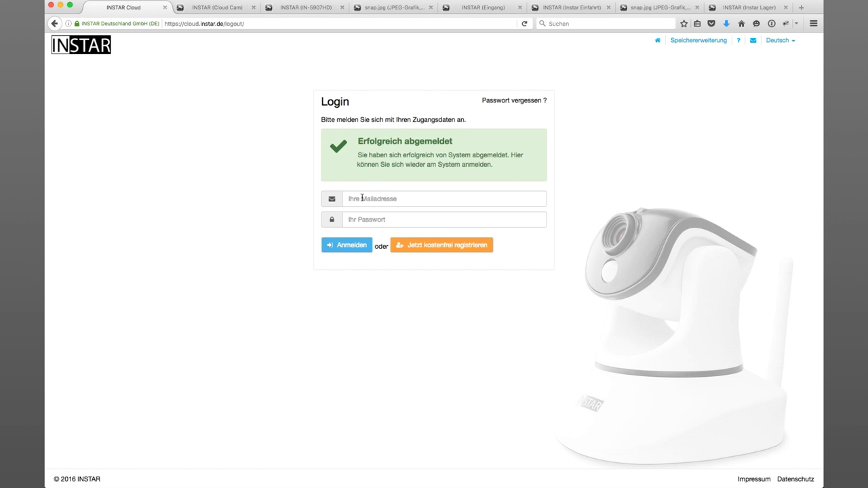
- Sign in as Frau by pasting the copied address, changing 'cloudgast' to 'clouduser', and entering her password
right_click(361, 197)
click(376, 235)
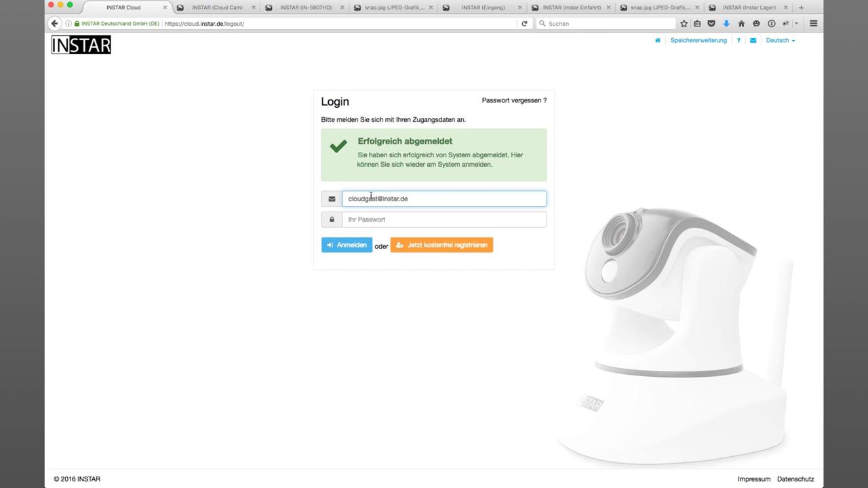
drag(367, 199, 378, 198)
key(BackSpace)
key(BackSpace)
text(user)
click(447, 219)
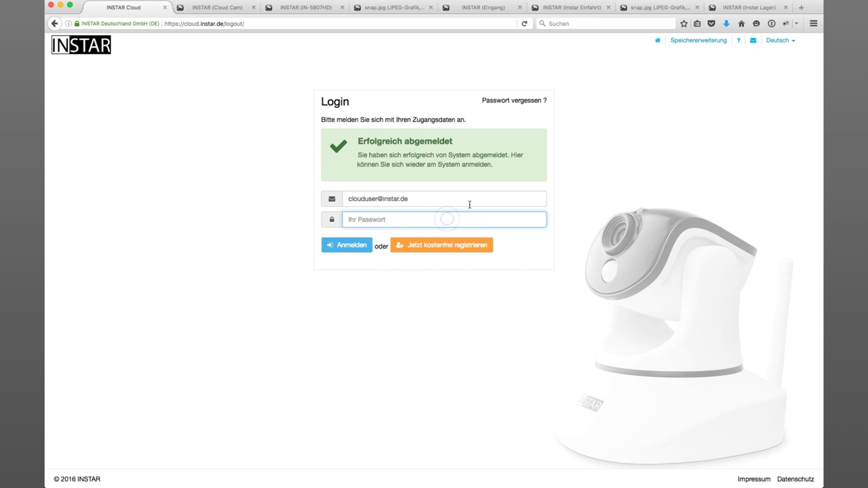
text(x)
key(Return)
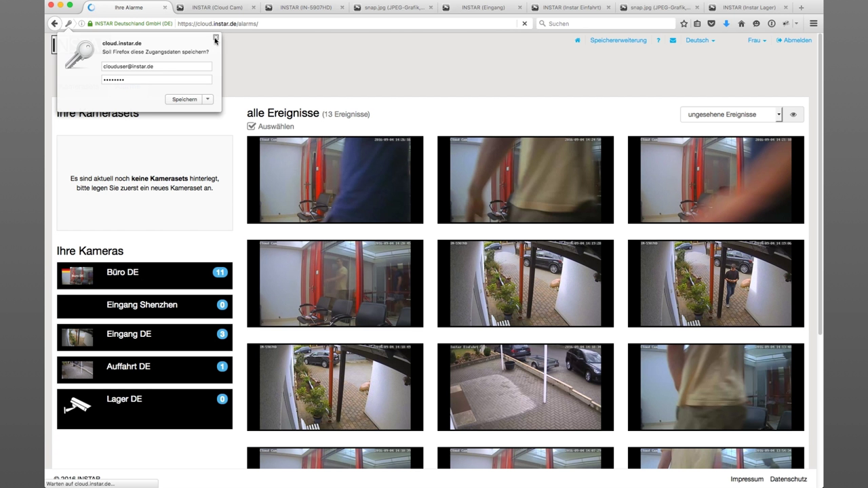
click(215, 39)
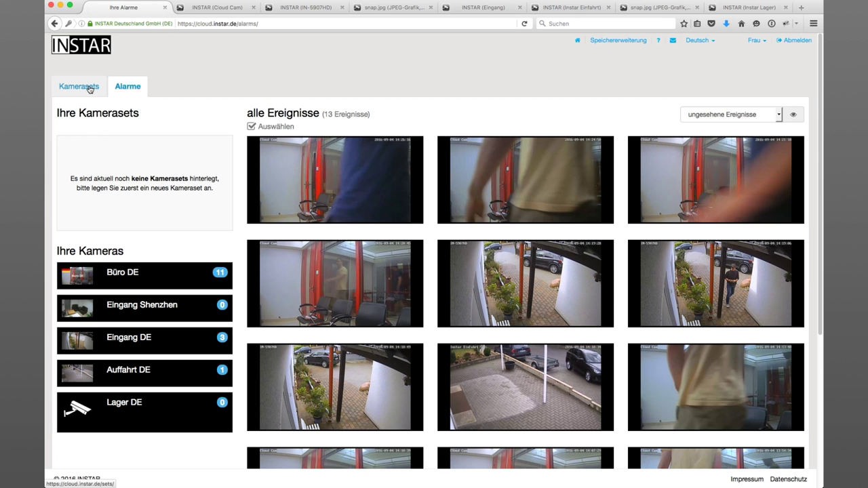
- Check Frau's empty Kamerasets tab and five cameras on Alarme, then log out
click(87, 89)
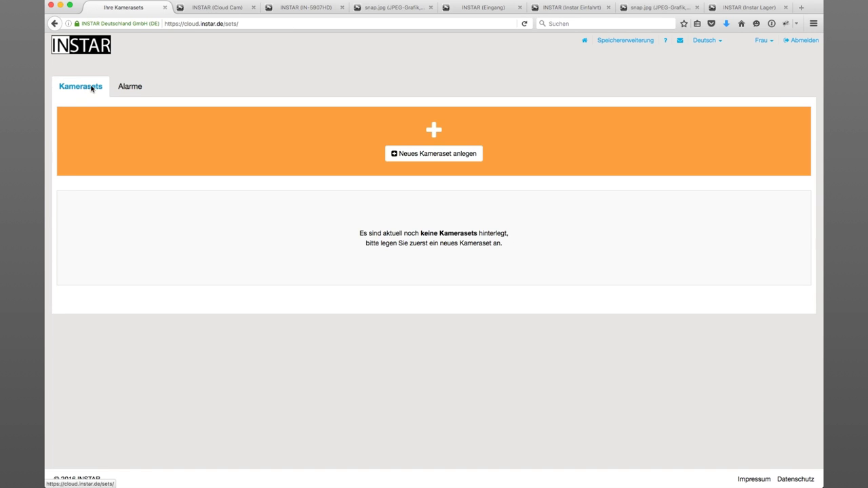
click(131, 88)
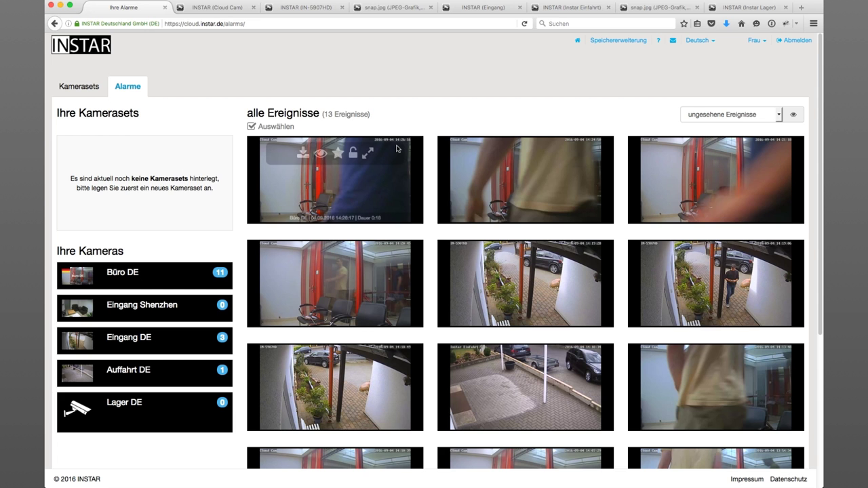
click(793, 42)
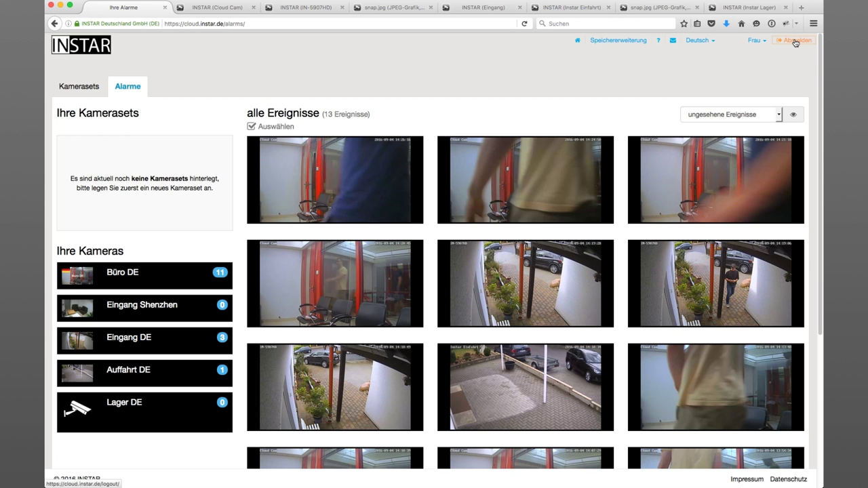
click(795, 42)
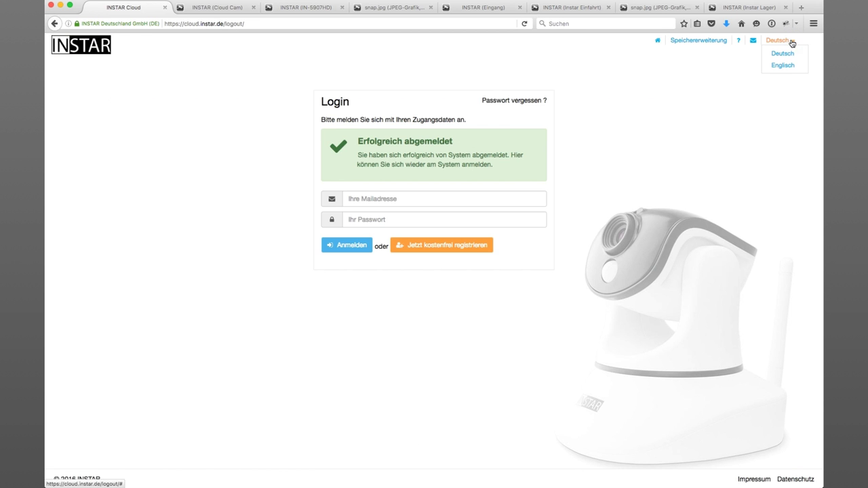
click(378, 198)
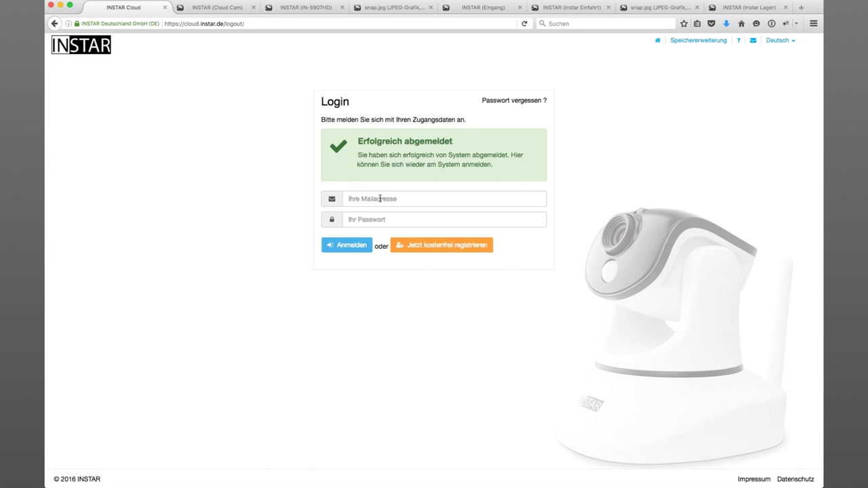
- Sign back in as the administrator using the browser's saved login details
click(379, 212)
click(356, 246)
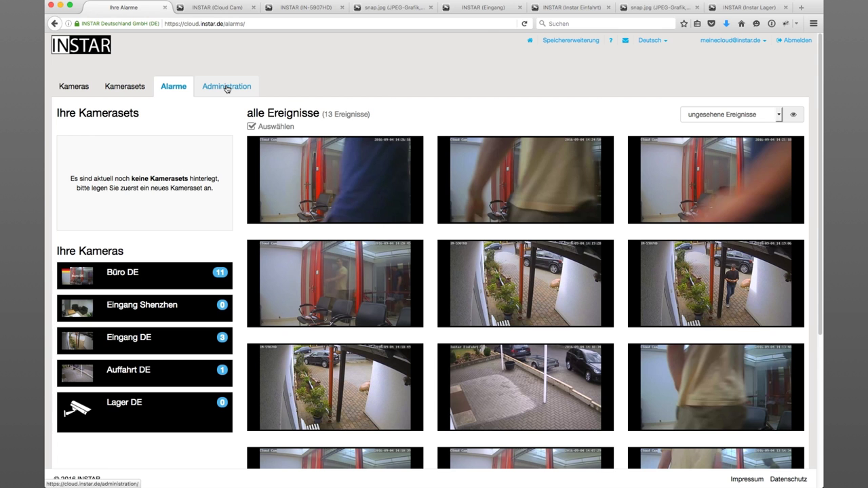
- Go to Administration, which opens on the 20 GB storage plan, then choose the Benutzer user page
click(226, 87)
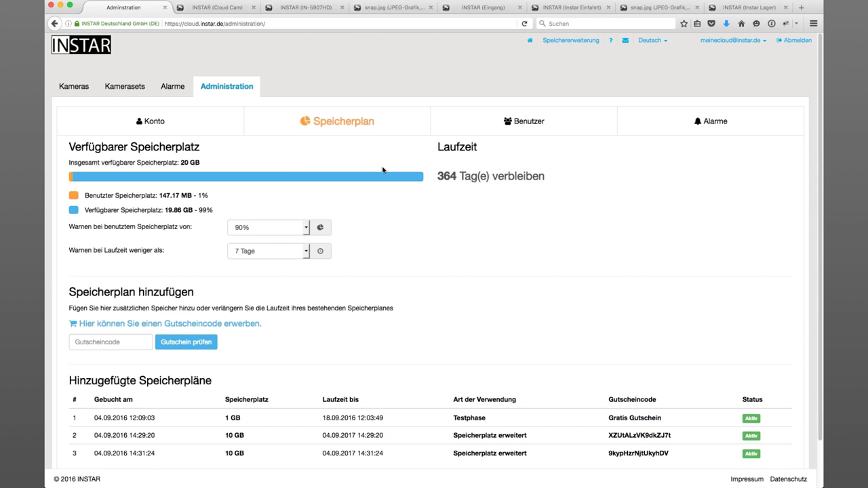
click(538, 123)
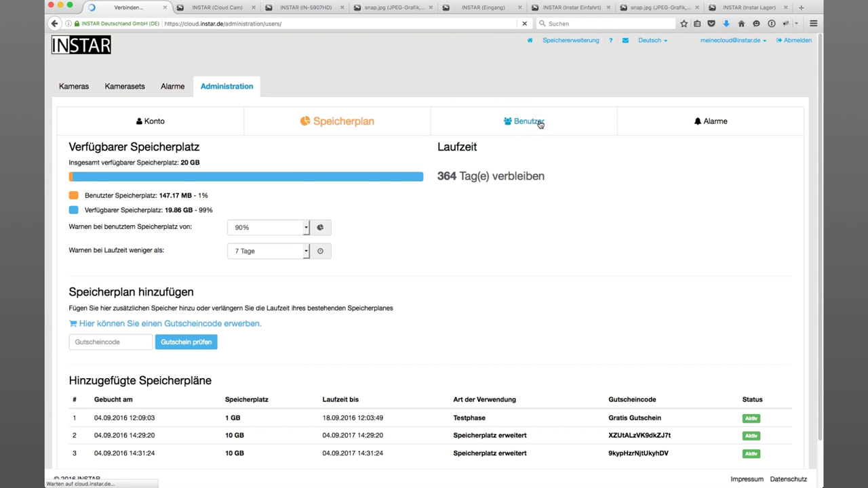